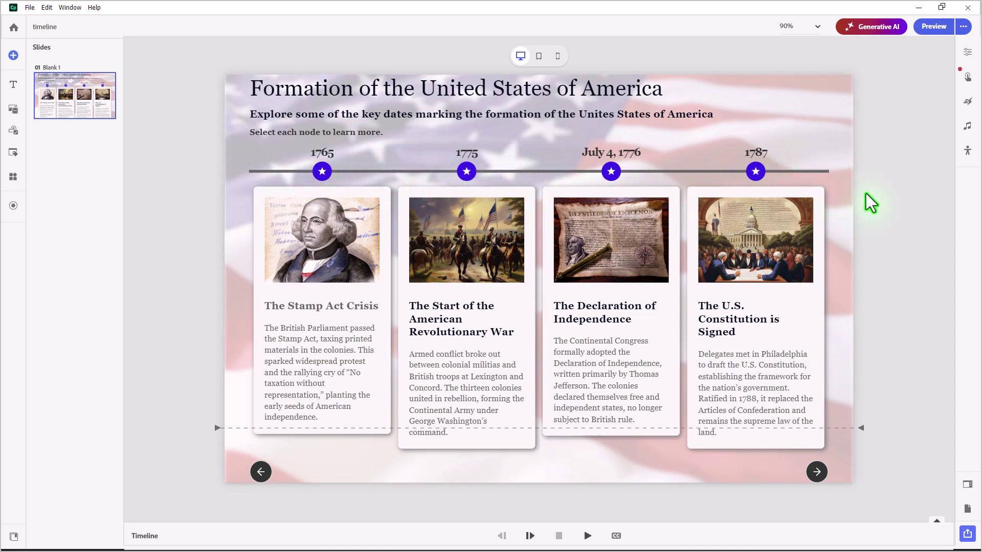
# Make the 1765 star node play Node01.mp3 when clicked, then select the 1775 node
pyautogui.click(324, 175)
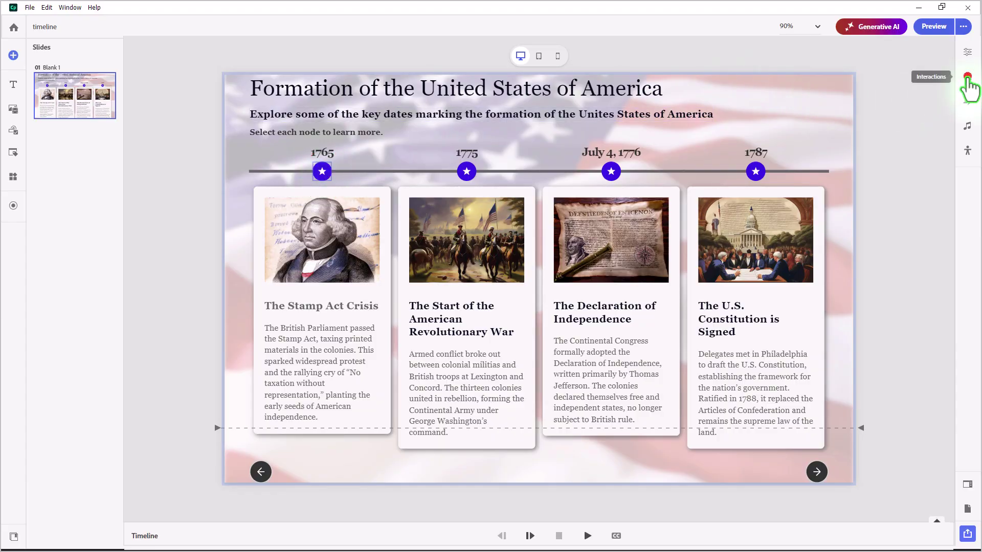
pyautogui.click(967, 77)
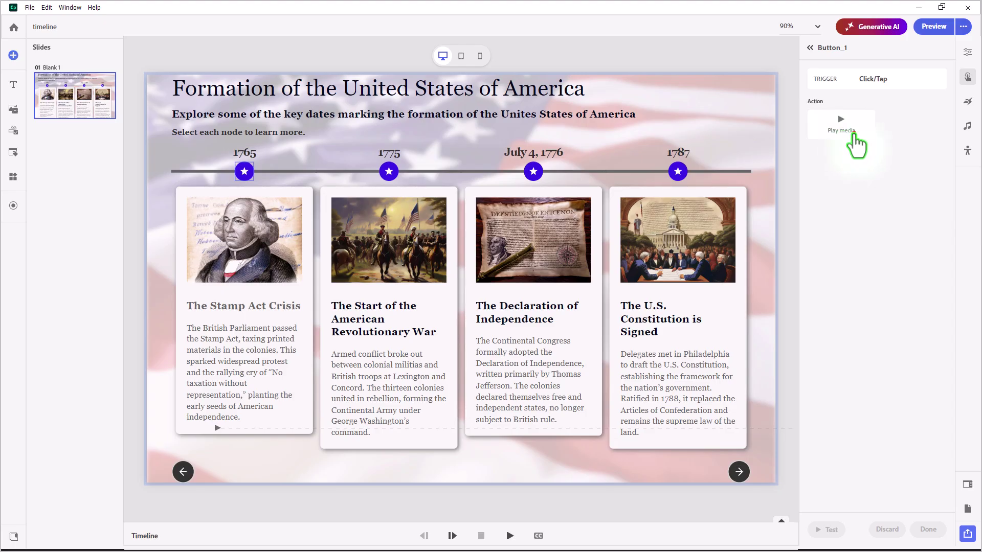
pyautogui.click(853, 135)
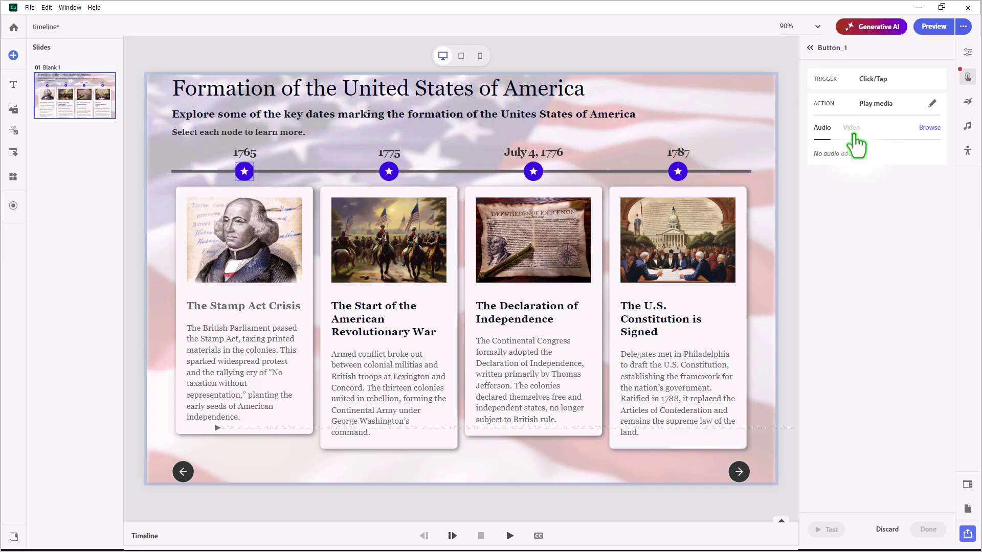
pyautogui.click(928, 130)
pyautogui.doubleClick(164, 82)
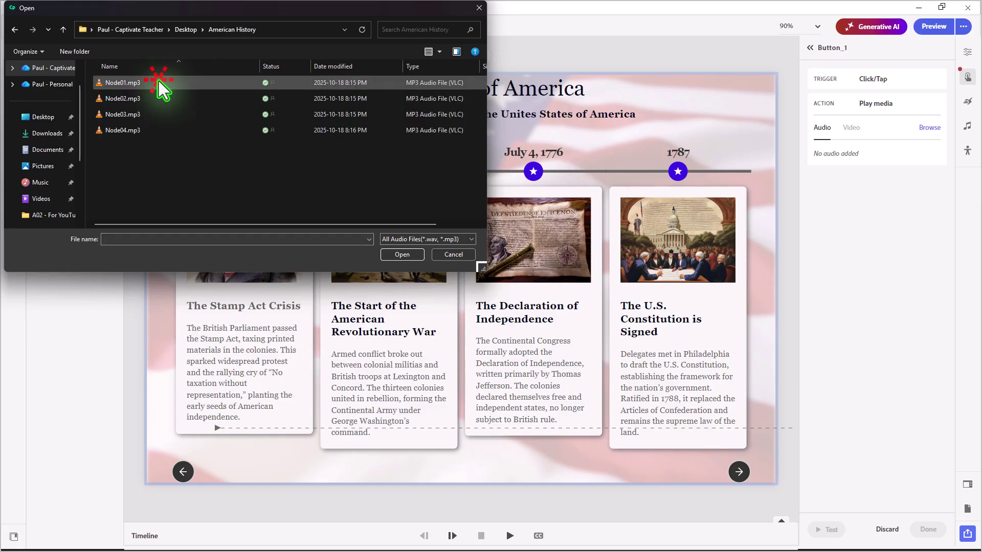
pyautogui.click(109, 81)
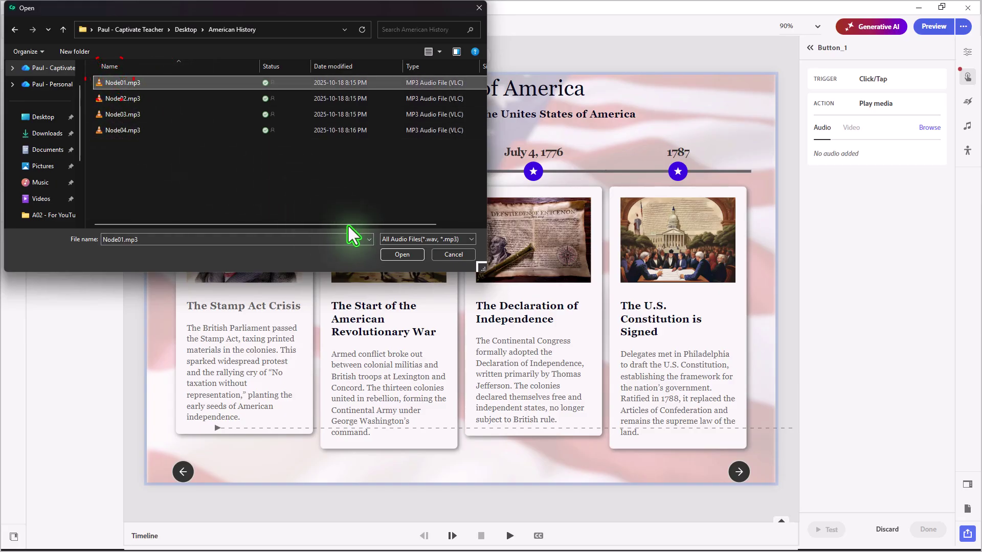
pyautogui.click(401, 255)
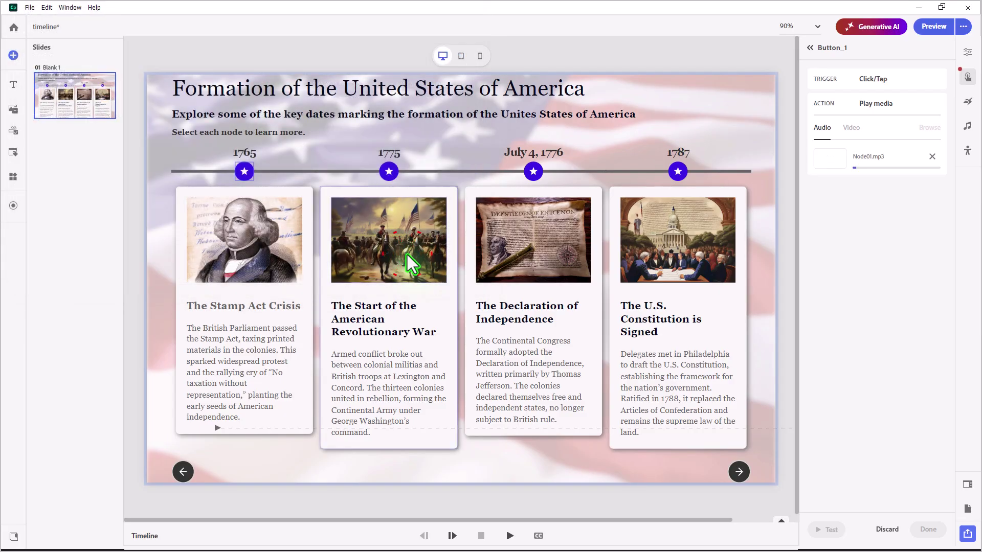
pyautogui.click(928, 529)
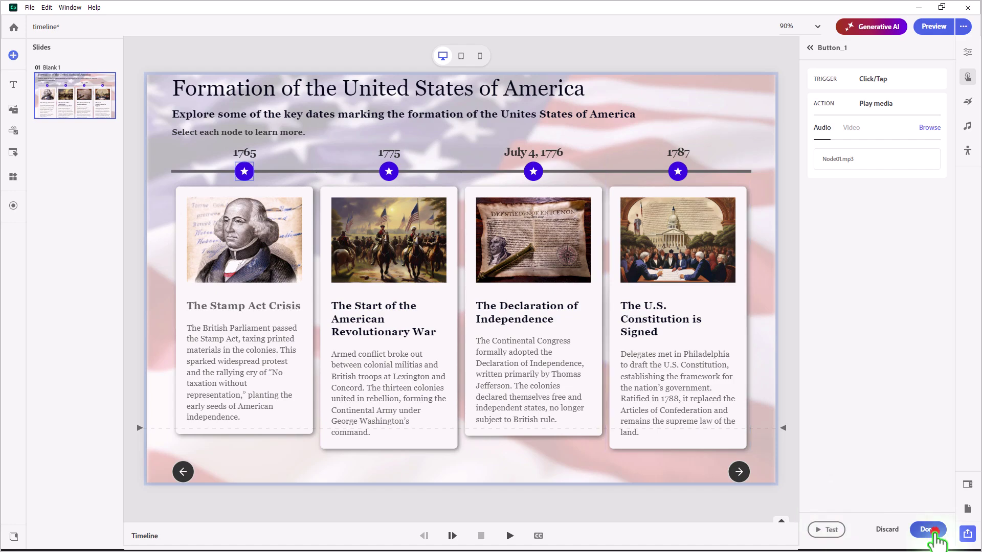
pyautogui.click(389, 170)
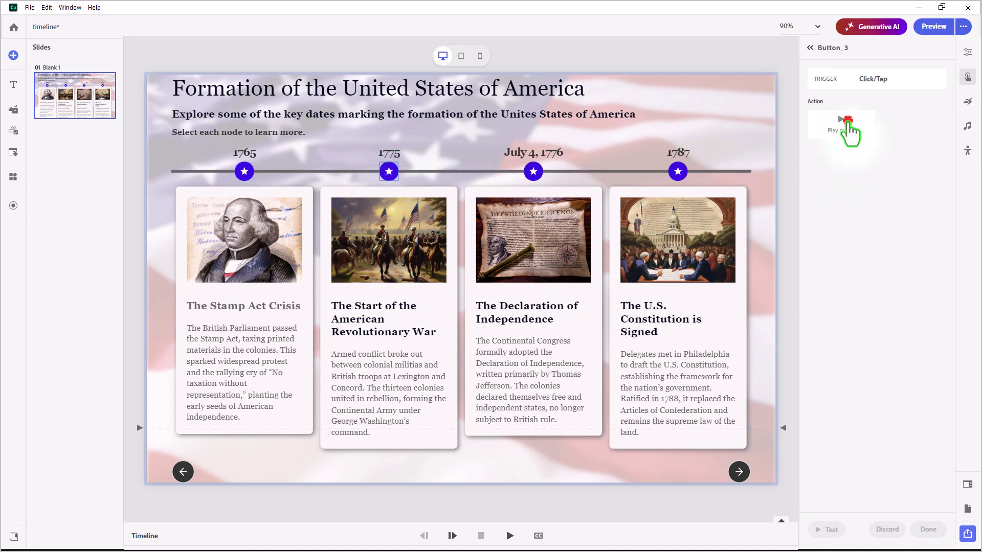
# Make the 1775 node play Node02.mp3 when clicked
pyautogui.click(846, 129)
pyautogui.click(934, 127)
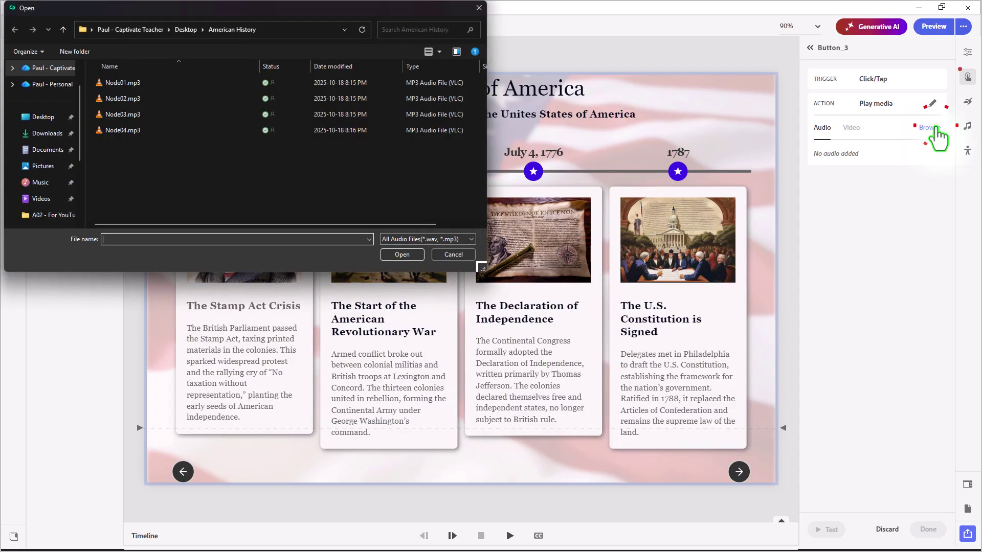
pyautogui.click(113, 98)
pyautogui.doubleClick(112, 97)
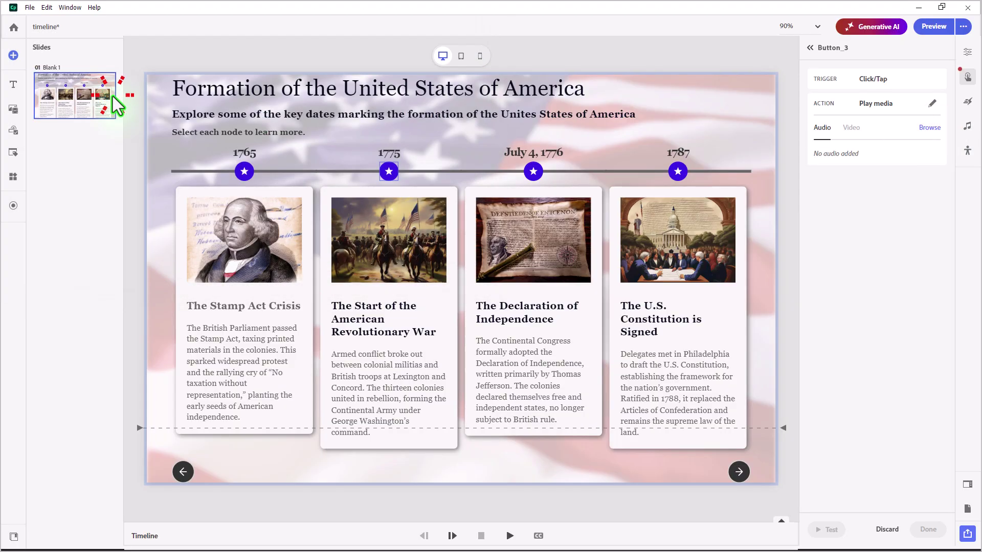
pyautogui.click(928, 529)
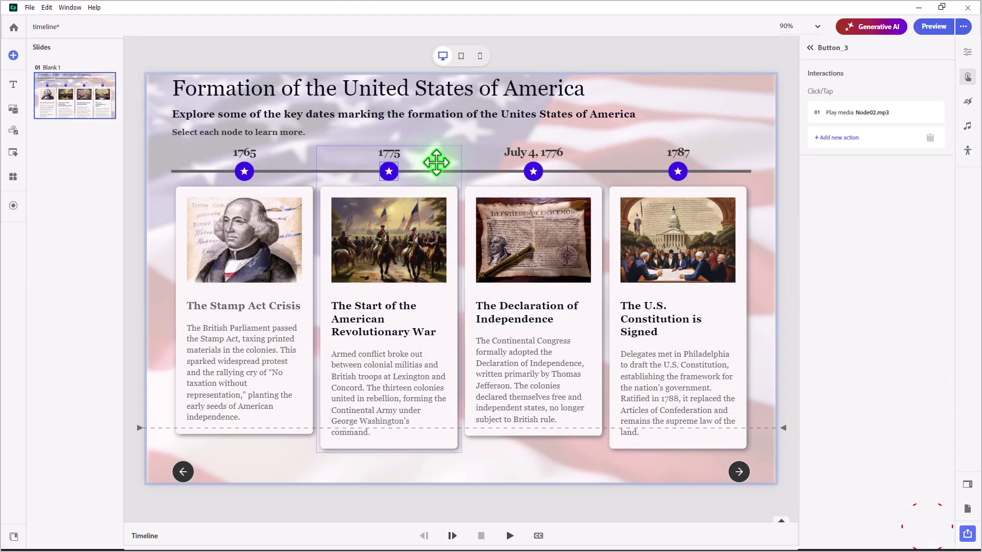
# Make the July 4, 1776 node play Node03.mp3 when clicked
pyautogui.click(536, 173)
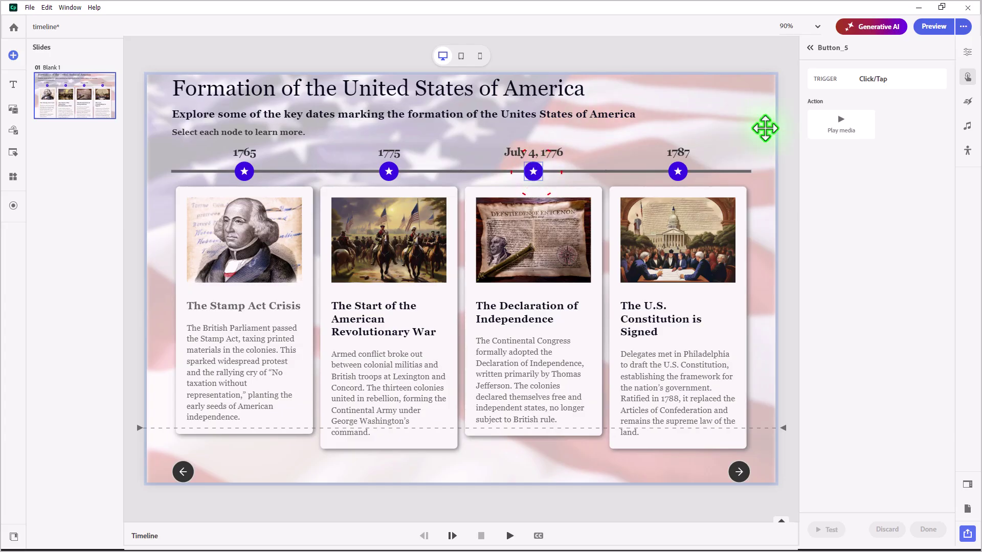
pyautogui.click(841, 130)
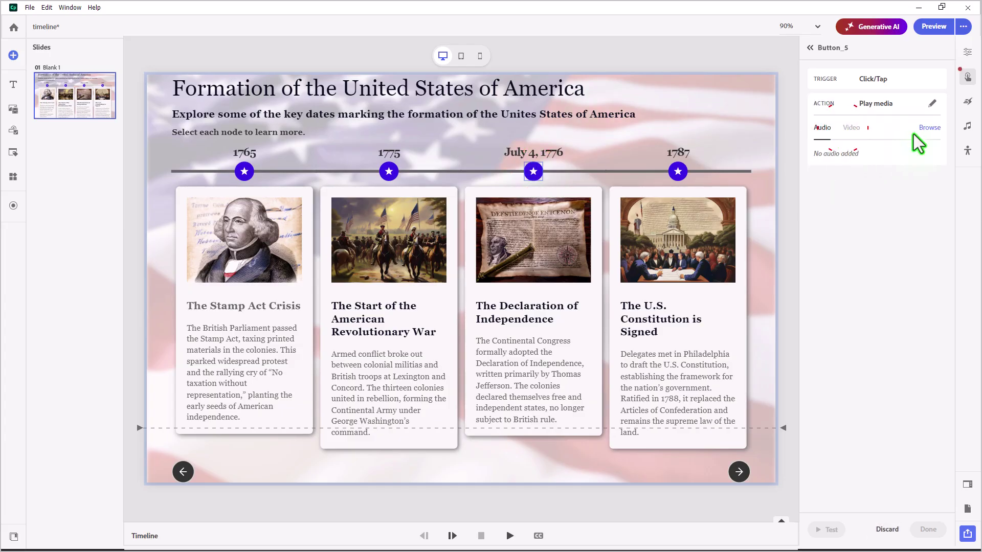
pyautogui.click(929, 127)
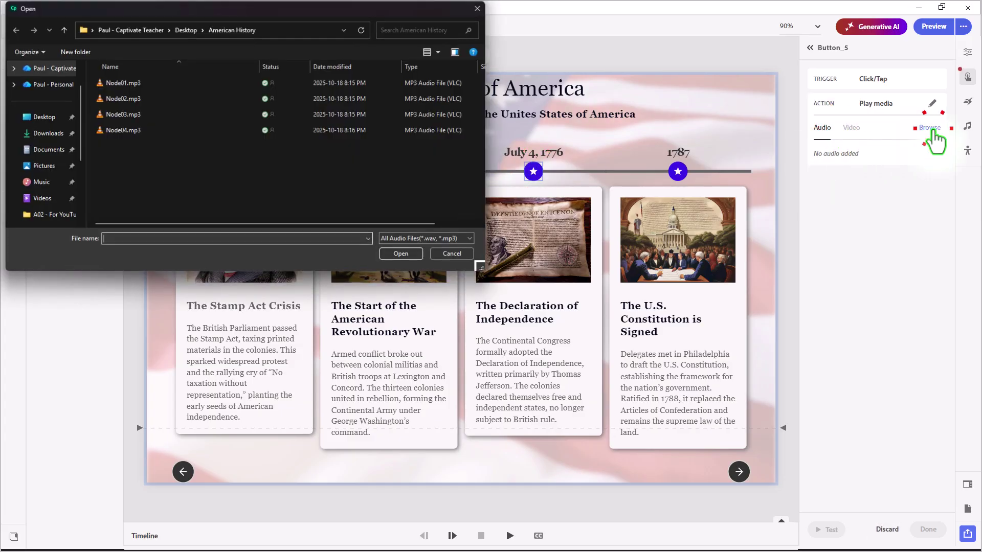
pyautogui.doubleClick(125, 116)
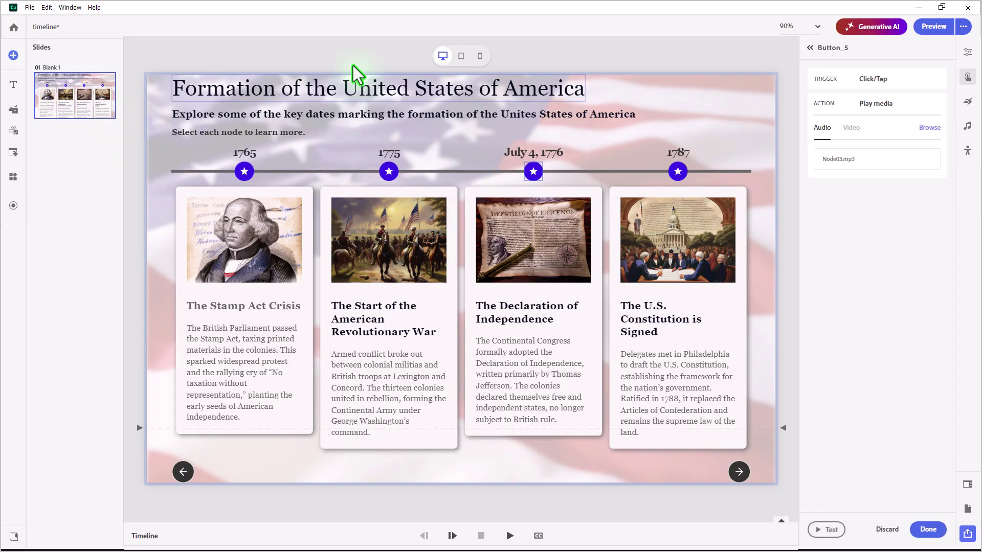
pyautogui.click(928, 529)
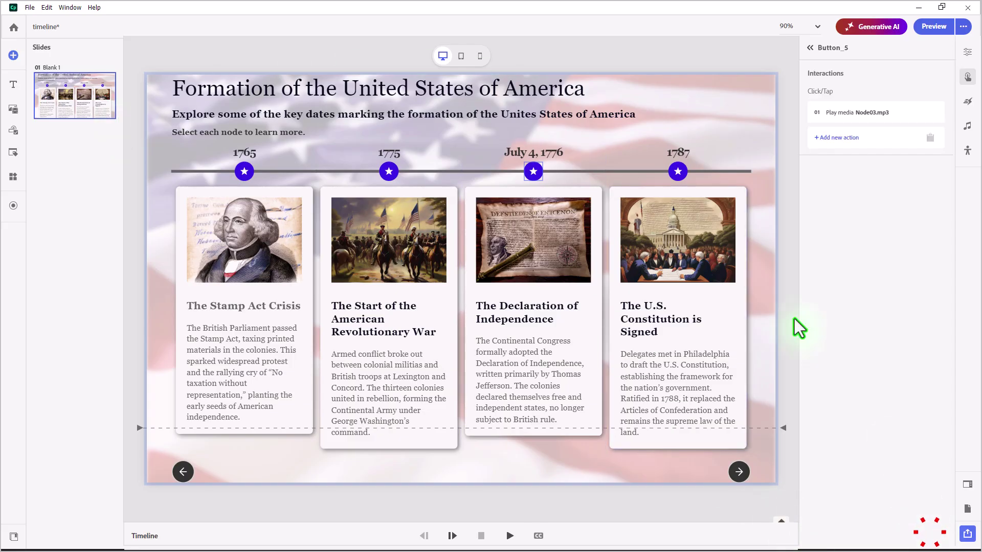
# Make the 1787 node play Node04.mp3 when clicked, then preview the course
pyautogui.click(675, 171)
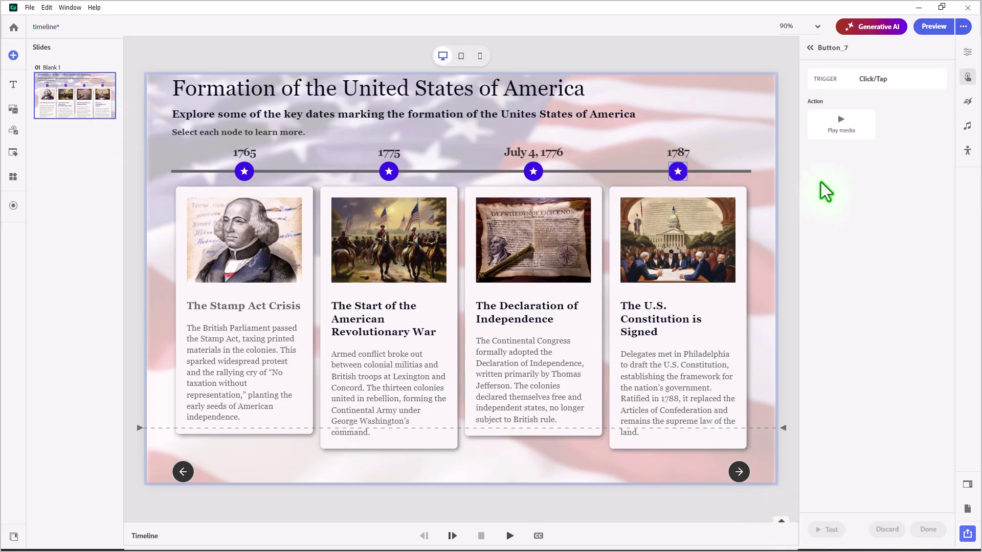
pyautogui.click(839, 122)
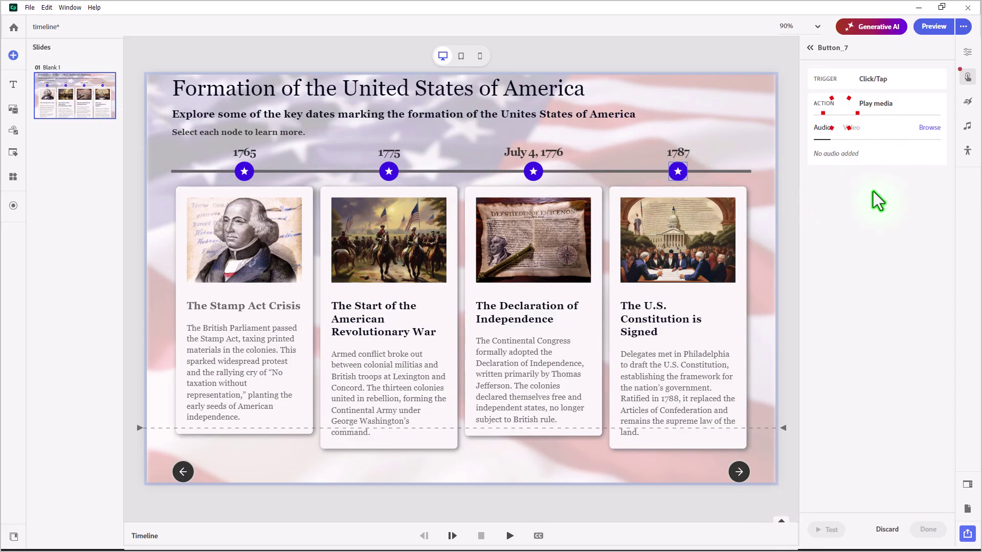
pyautogui.click(923, 128)
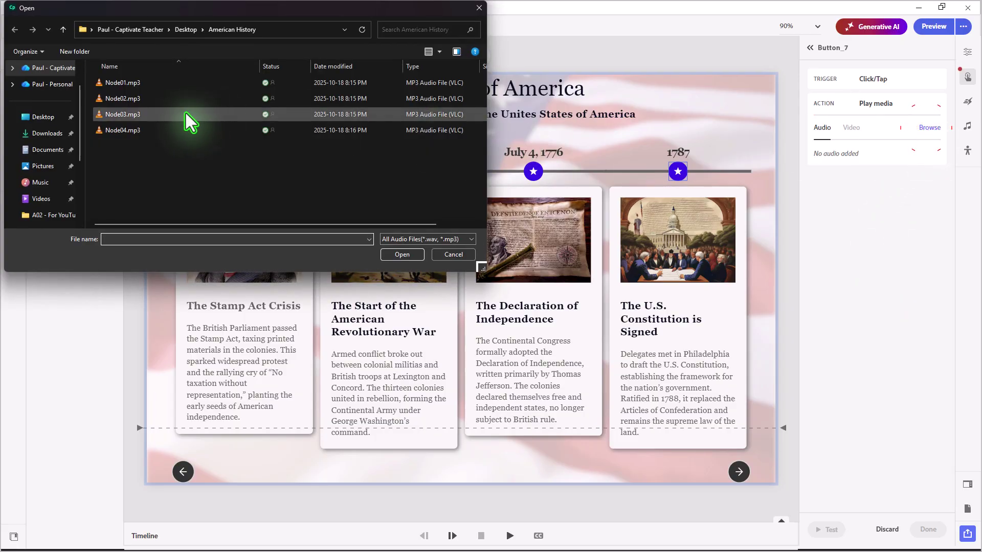
pyautogui.click(122, 129)
pyautogui.click(409, 256)
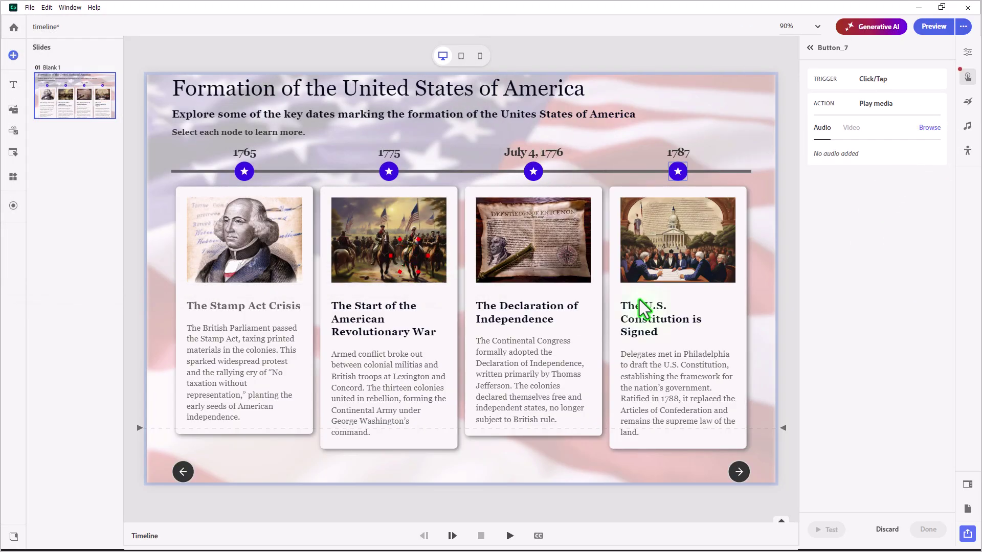
pyautogui.click(930, 528)
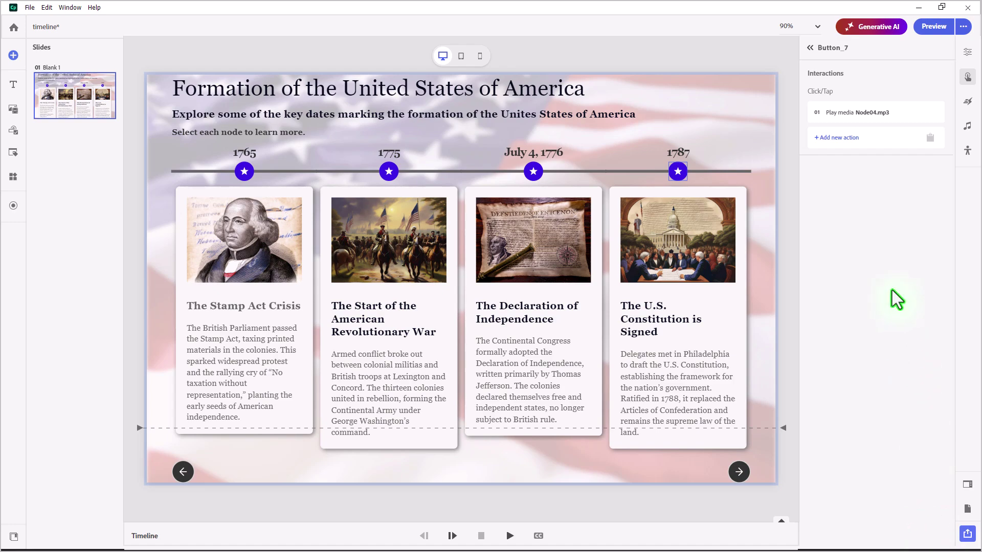
pyautogui.click(934, 26)
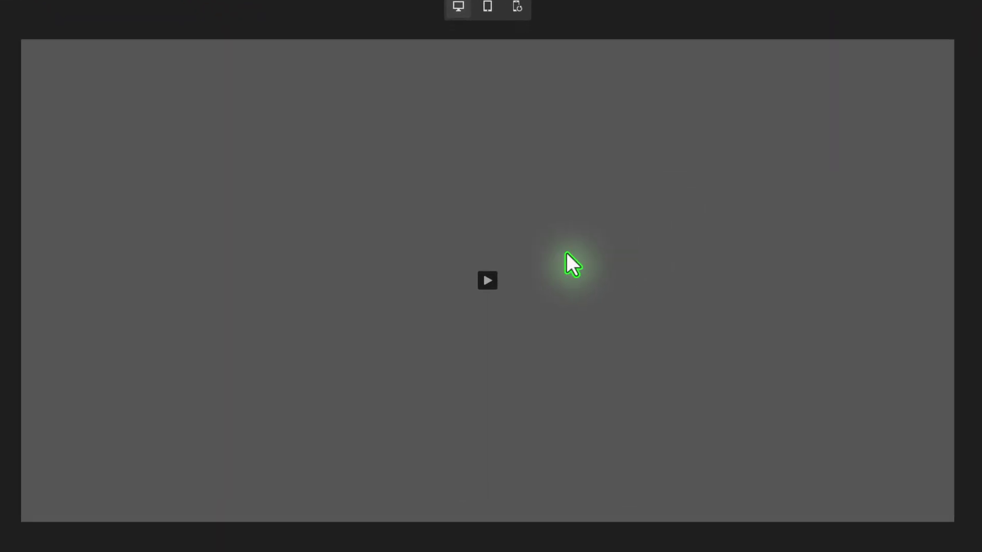
# Play the preview and reveal the Stamp Act Crisis, Revolutionary War and Declaration of Independence cards
pyautogui.click(486, 280)
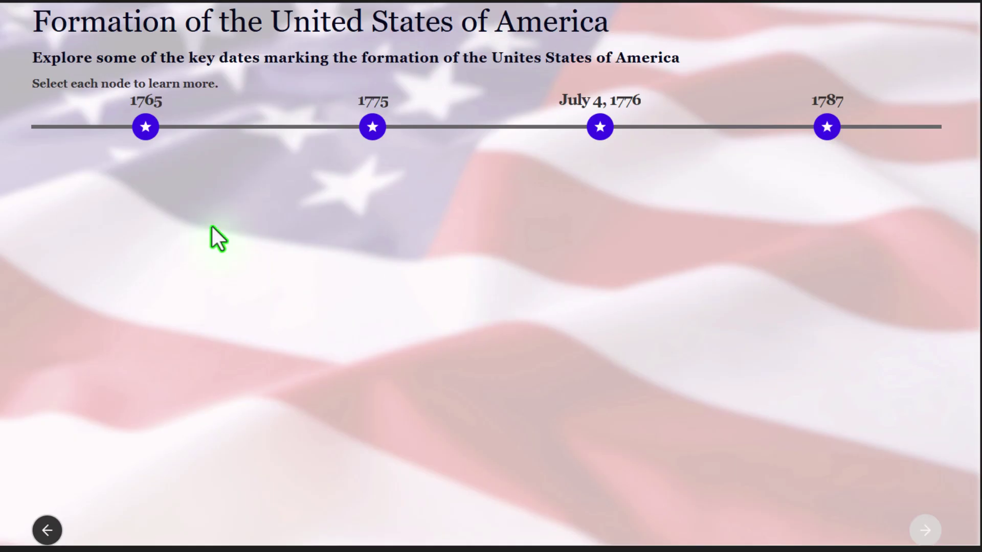
pyautogui.click(147, 131)
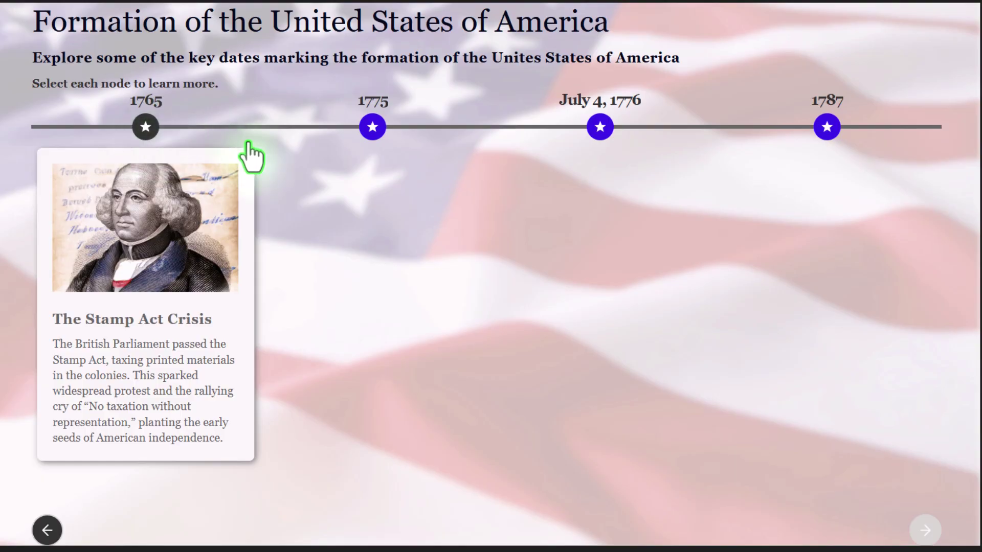
pyautogui.click(372, 128)
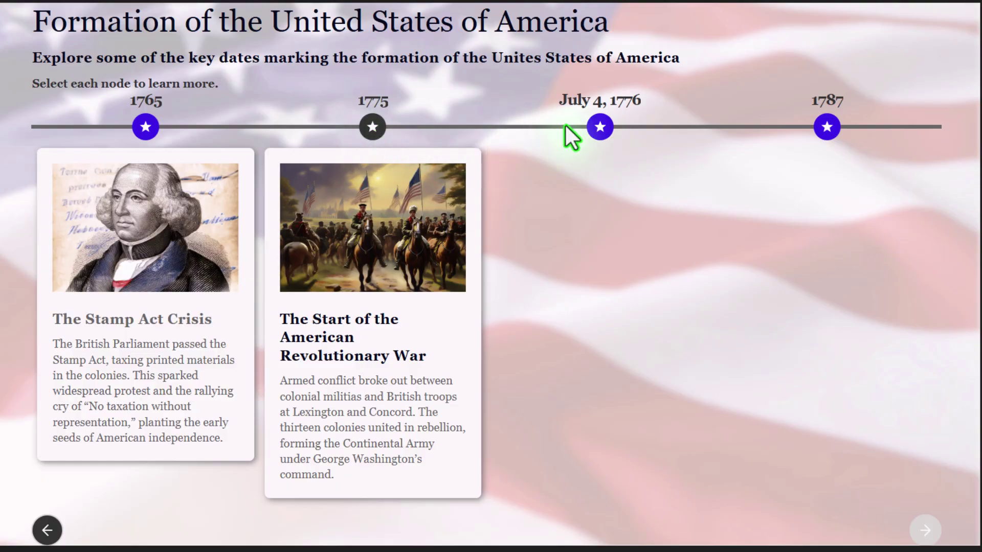
pyautogui.click(601, 128)
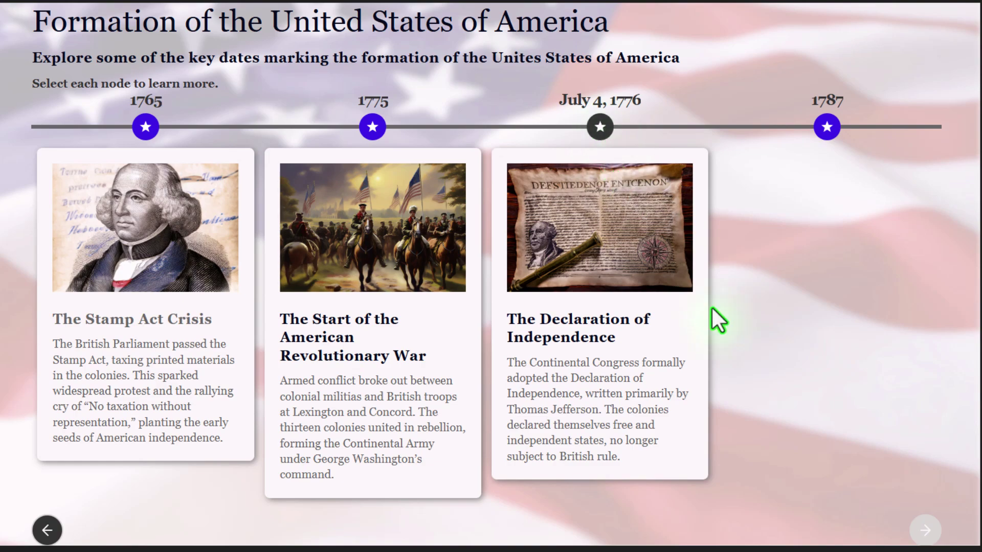
# Check that the next arrow is locked, then reveal The U.S. Constitution is Signed card for 1787
pyautogui.click(925, 531)
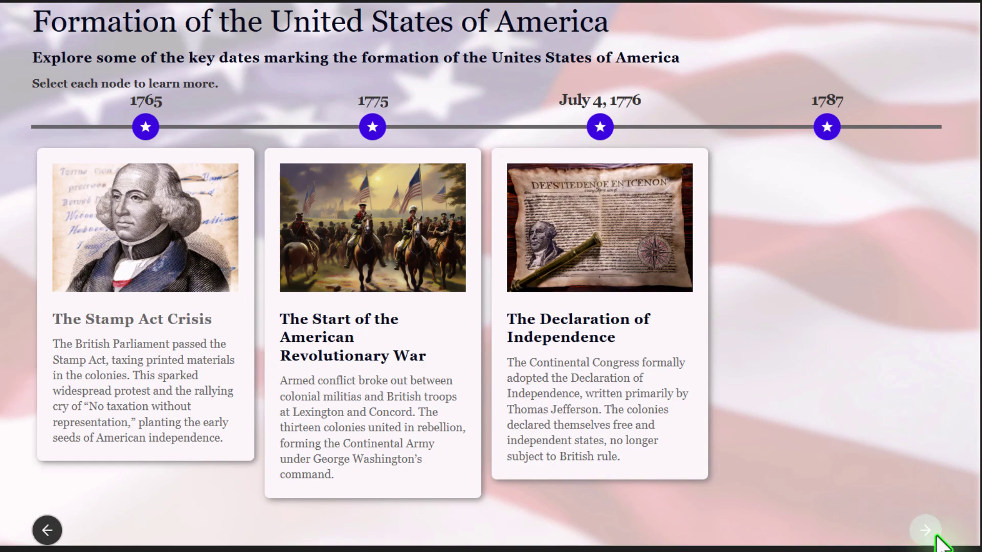
pyautogui.click(825, 132)
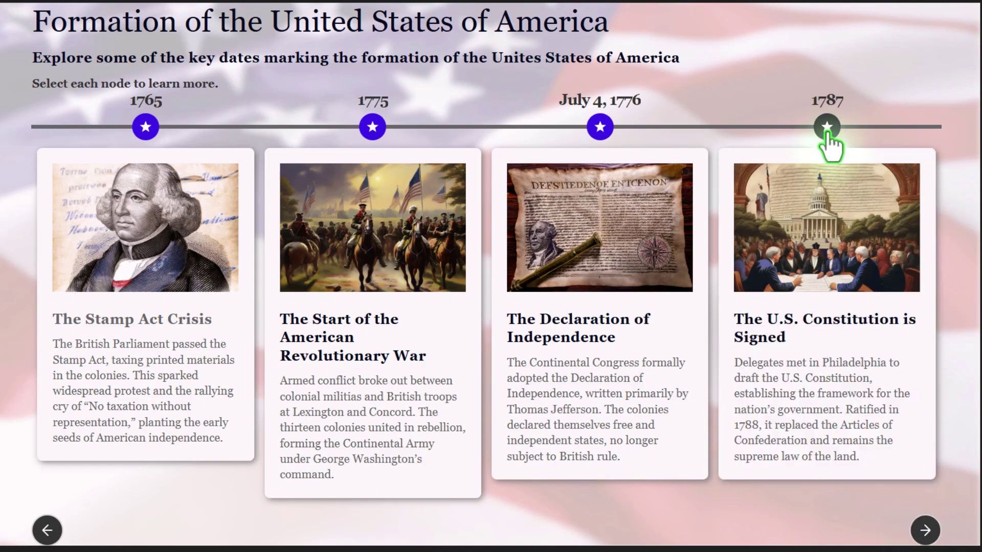